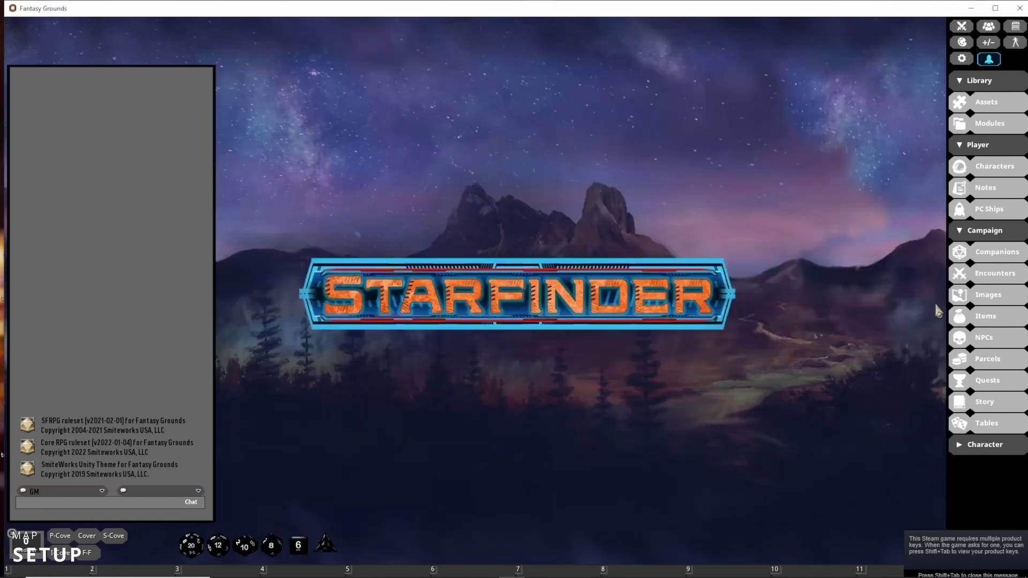
Open the Mage-150dpi image from the Images list and maximize its window.
click(989, 303)
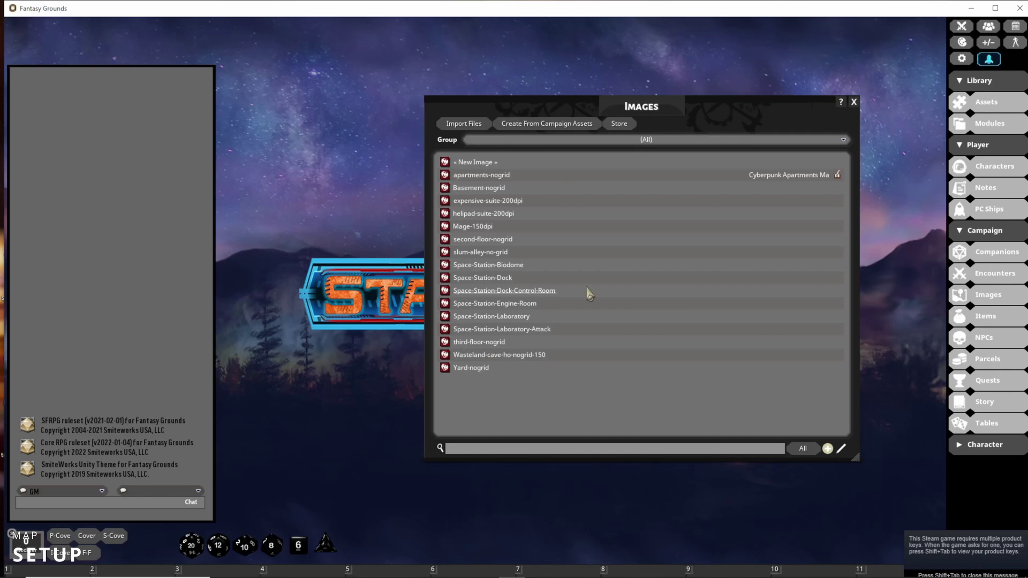
click(479, 227)
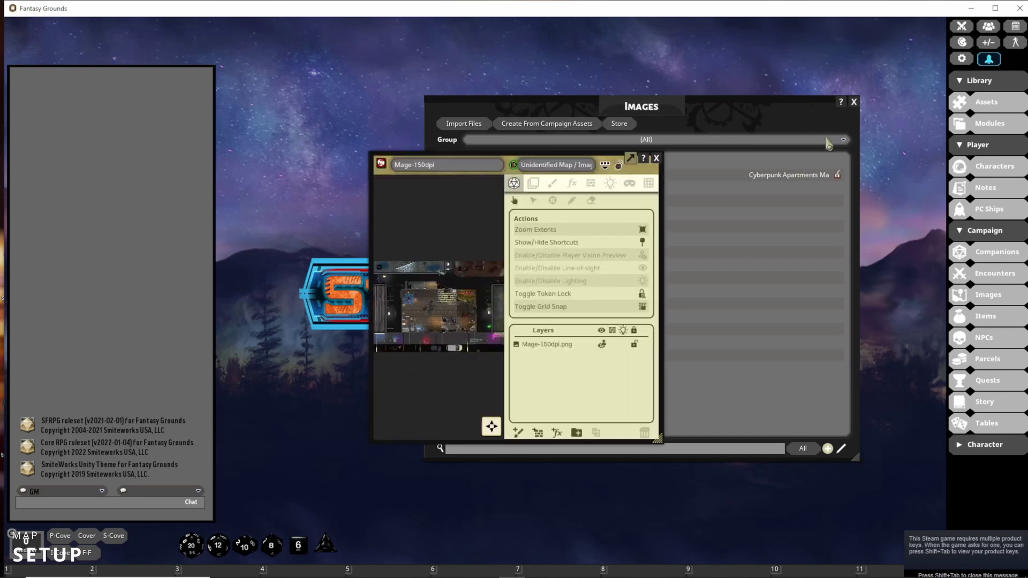
click(853, 103)
click(630, 158)
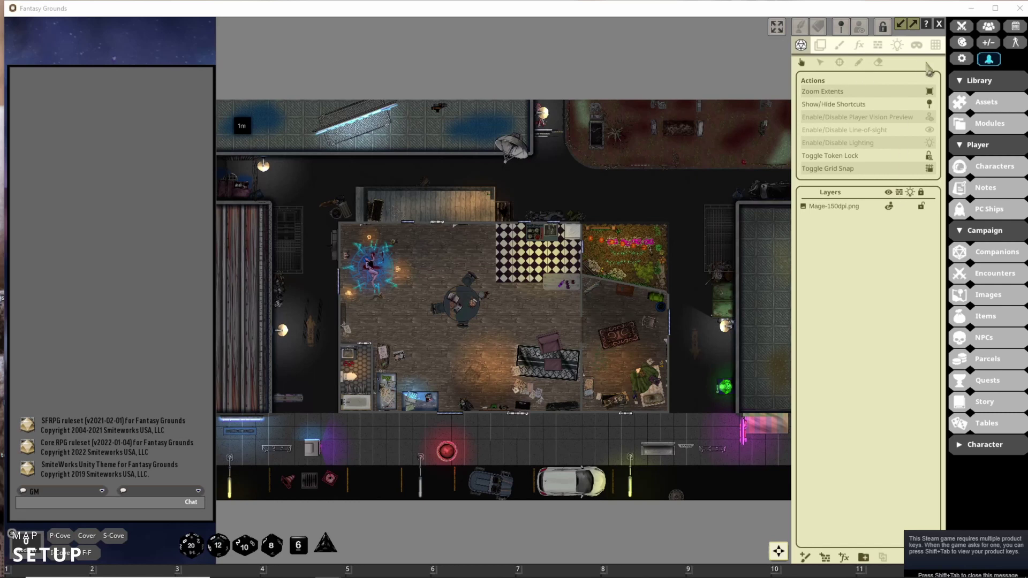
Show the Image Data Panel with grid settings at 50.0 size and 5.0 distance multiplier.
click(922, 34)
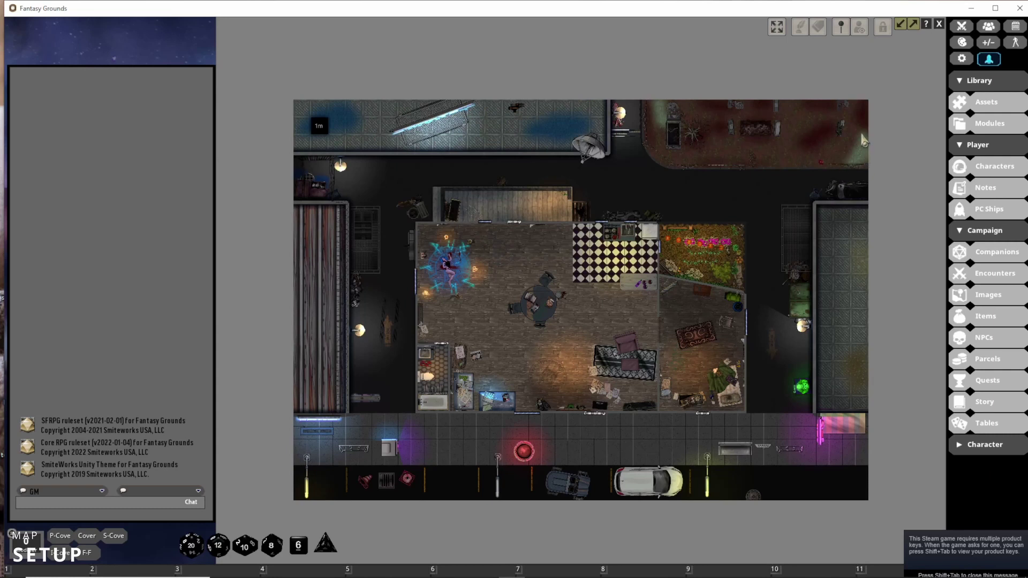
click(884, 34)
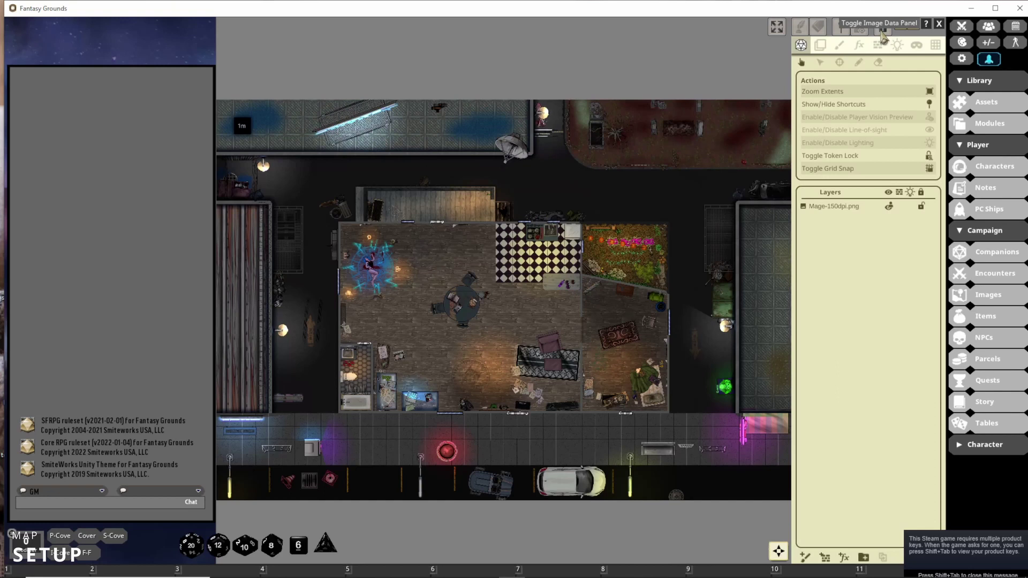
click(883, 33)
click(883, 34)
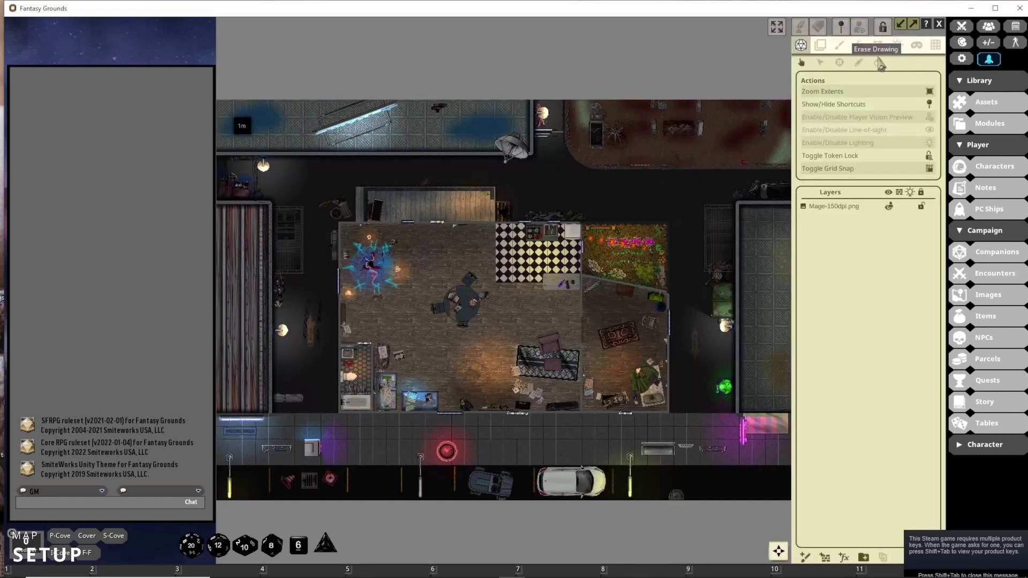
click(936, 48)
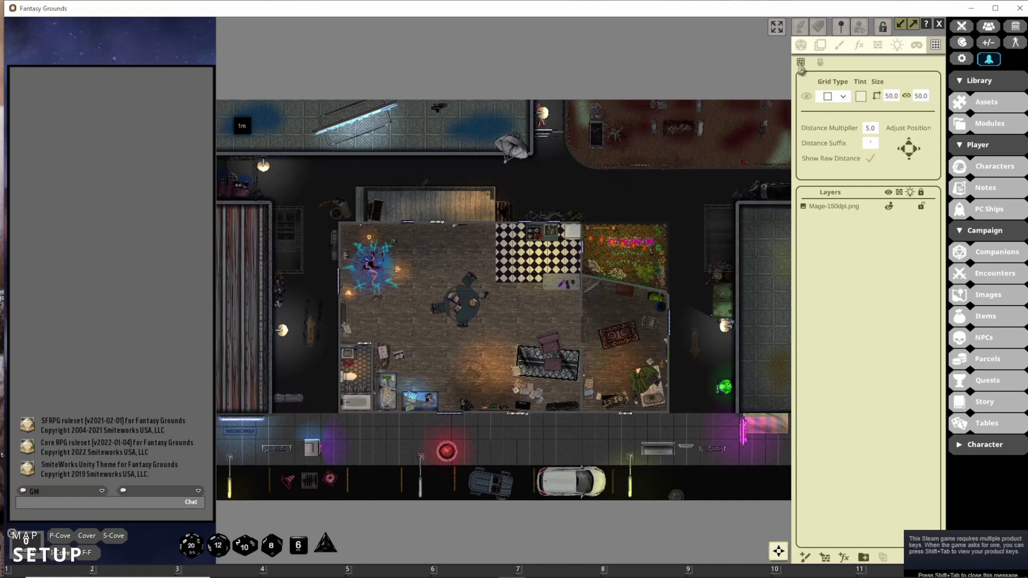
Set the grid size to 150.0 from the 1m marker square, then hide the grid overlay.
click(819, 62)
scroll(289, 139, up, 5)
drag(455, 278, 738, 379)
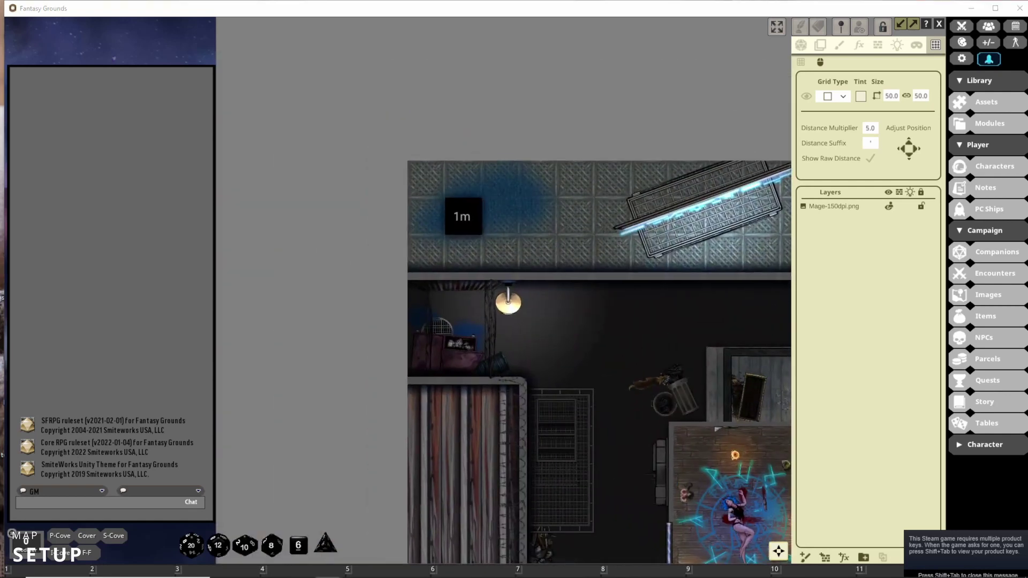
click(447, 198)
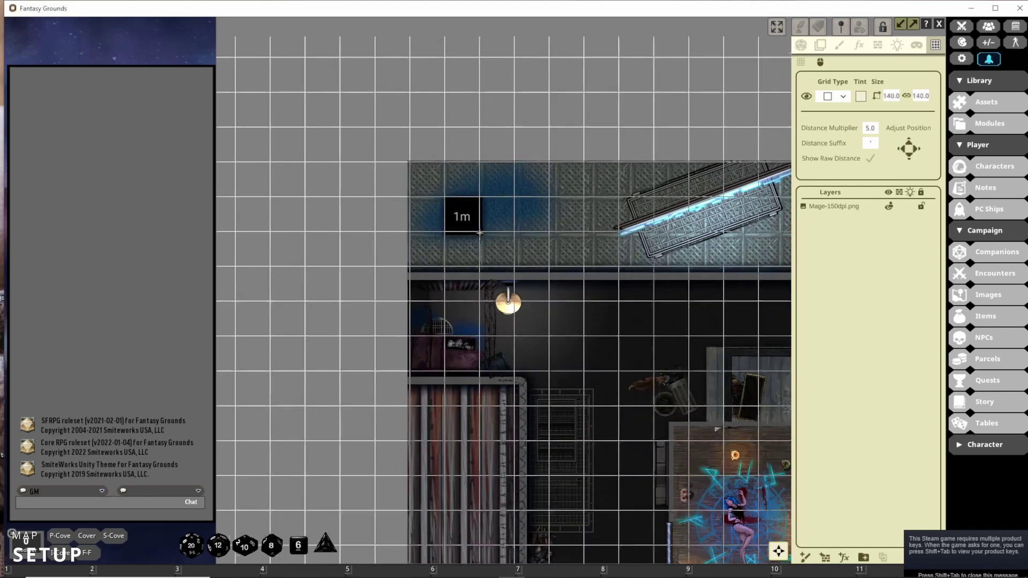
scroll(447, 198, down, 3)
drag(577, 341, 561, 340)
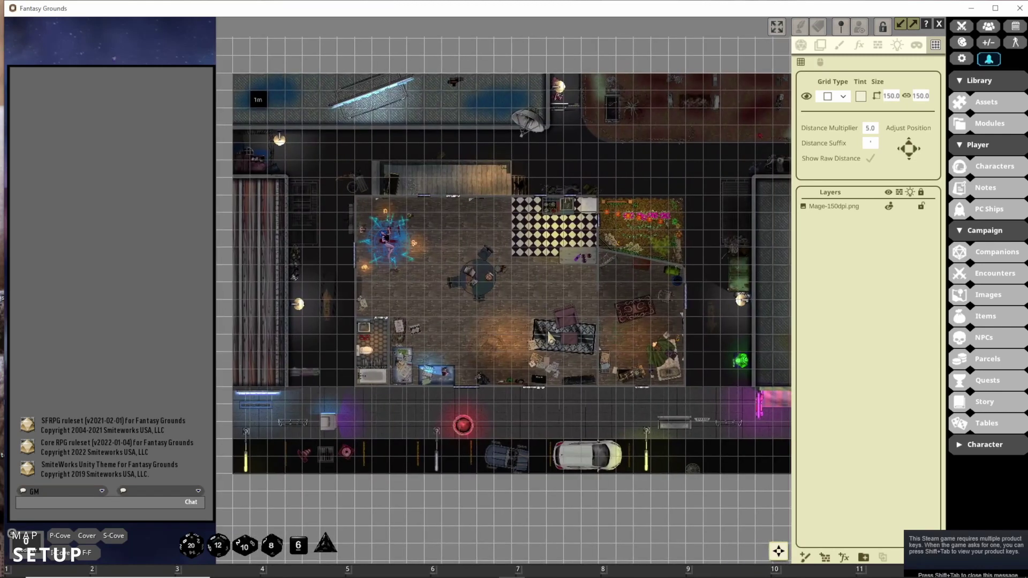
click(806, 97)
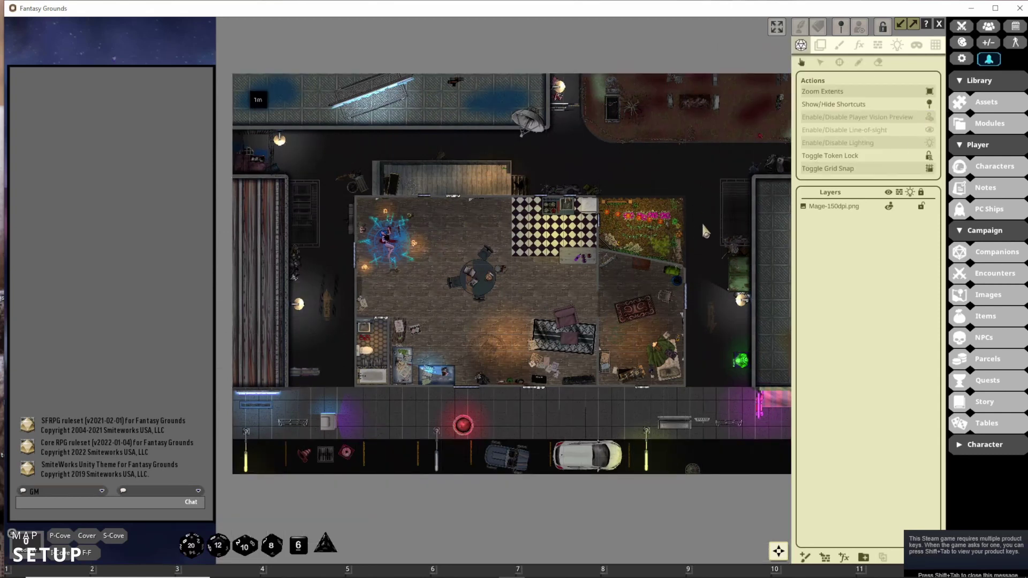
Enable Player Vision Preview and Line-of-sight for the map, leaving lighting off.
click(930, 118)
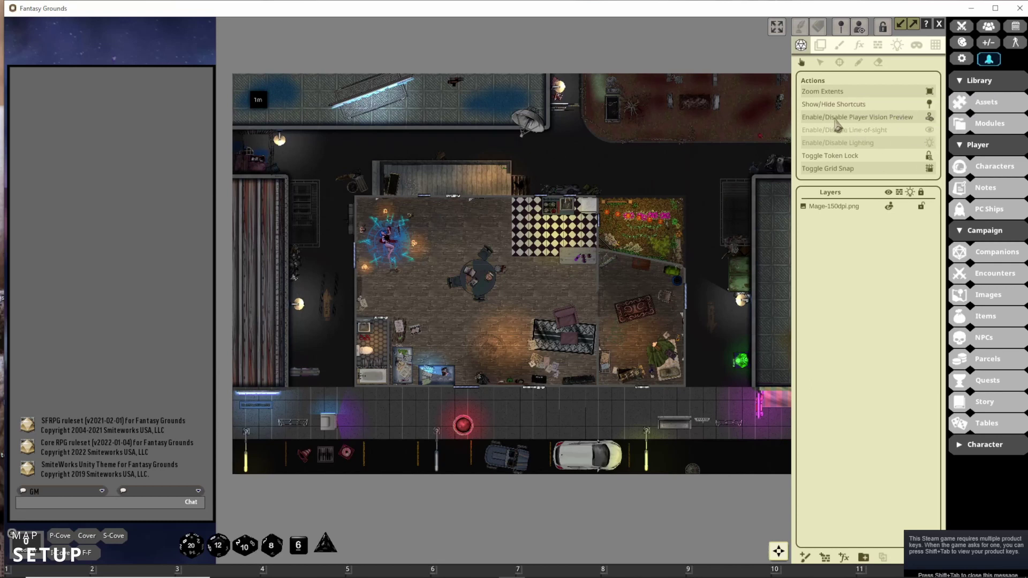
click(929, 130)
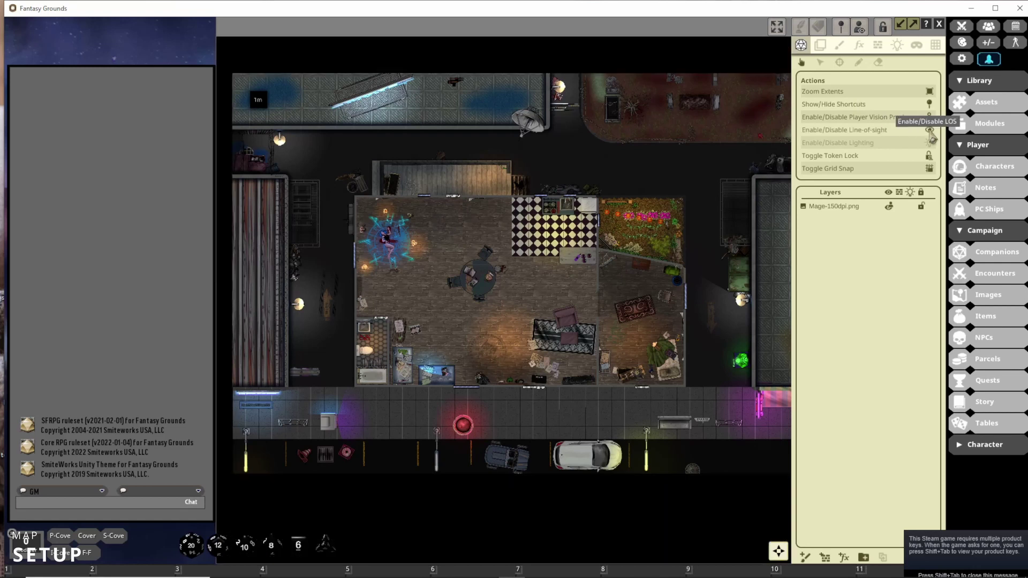
click(932, 142)
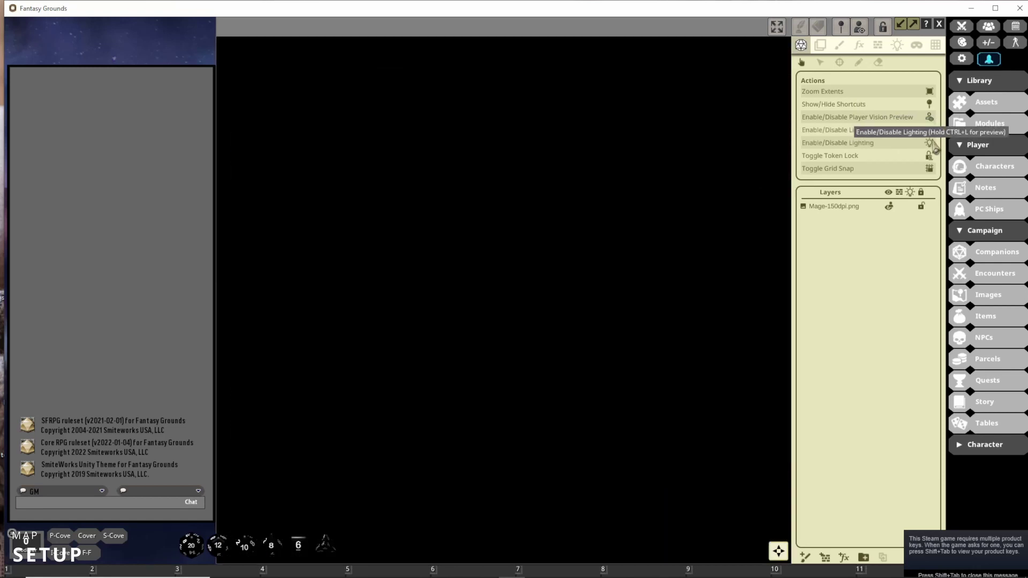
click(930, 144)
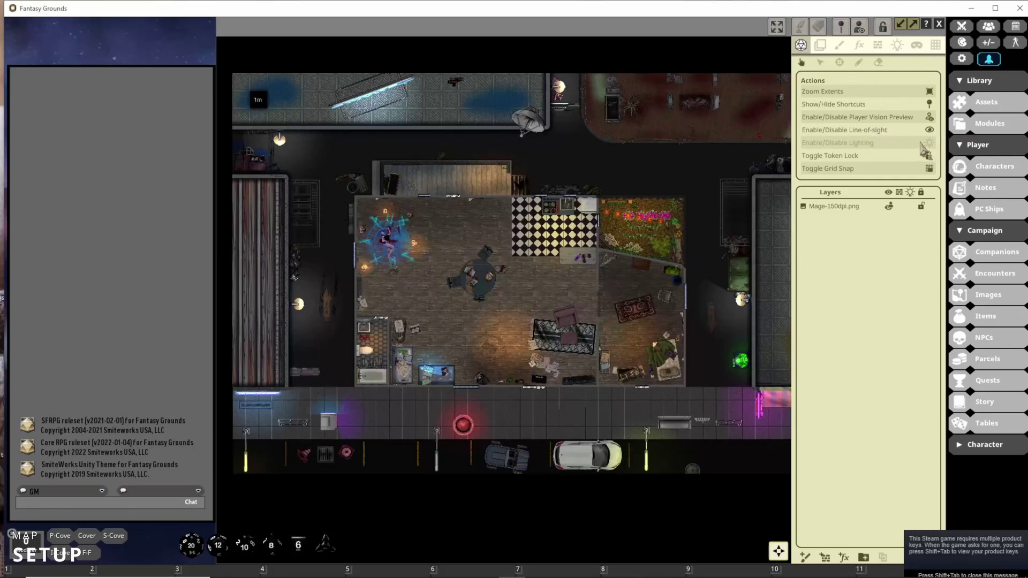
Bring up the Lighting tab's Ambient Light settings (shadow direction 315, length 50).
click(895, 58)
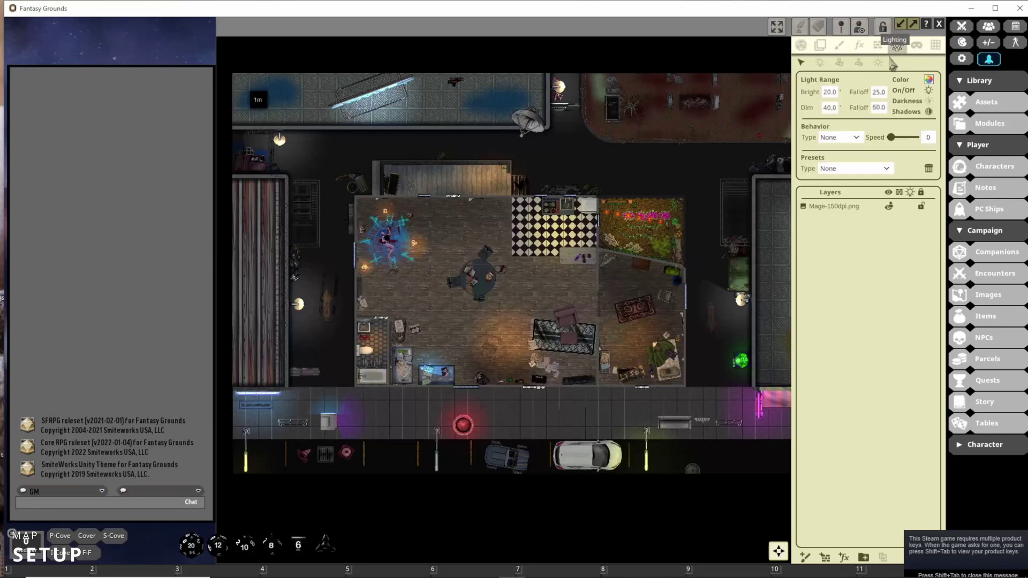
click(801, 62)
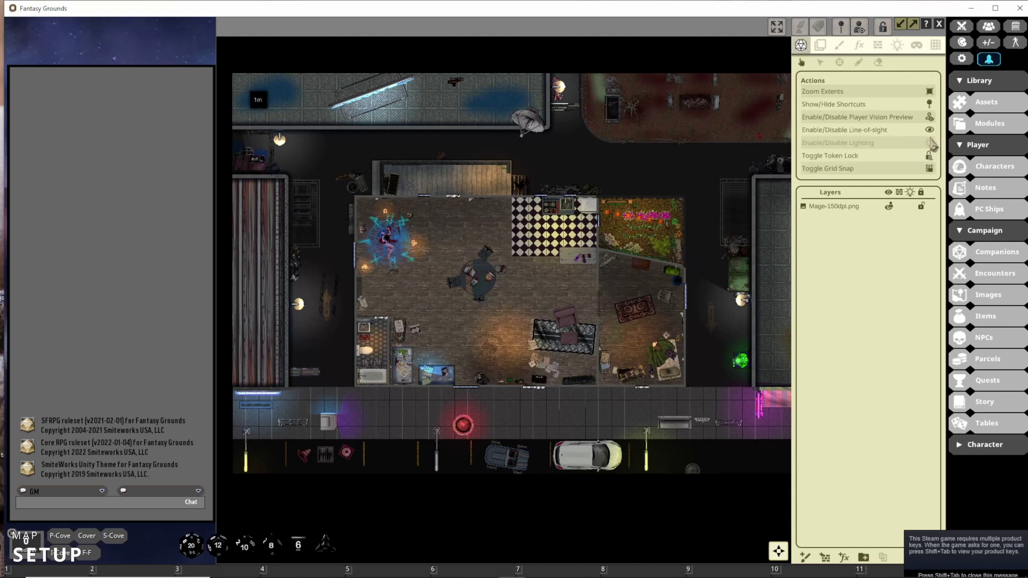
click(931, 144)
click(931, 144)
click(897, 44)
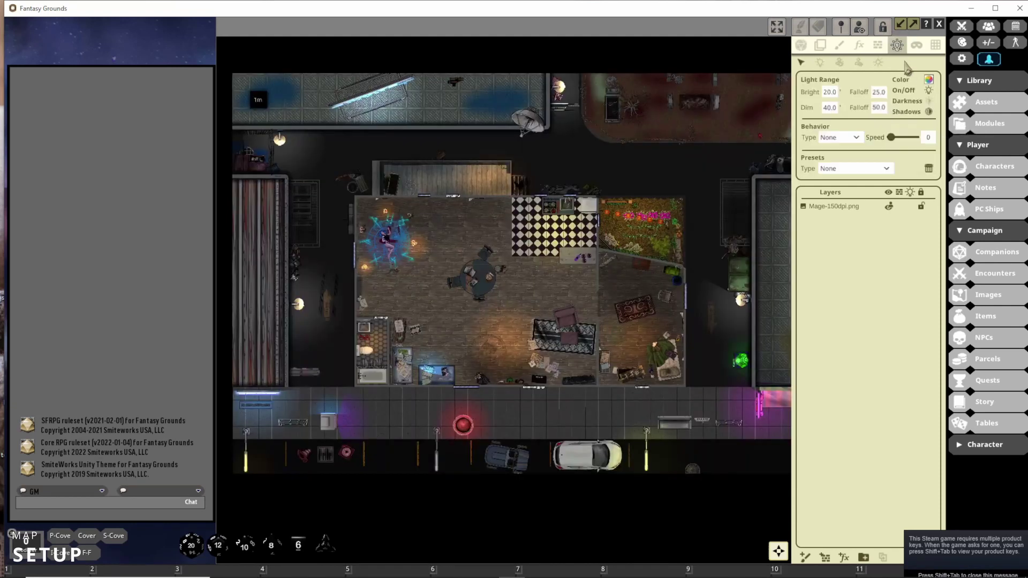
click(879, 64)
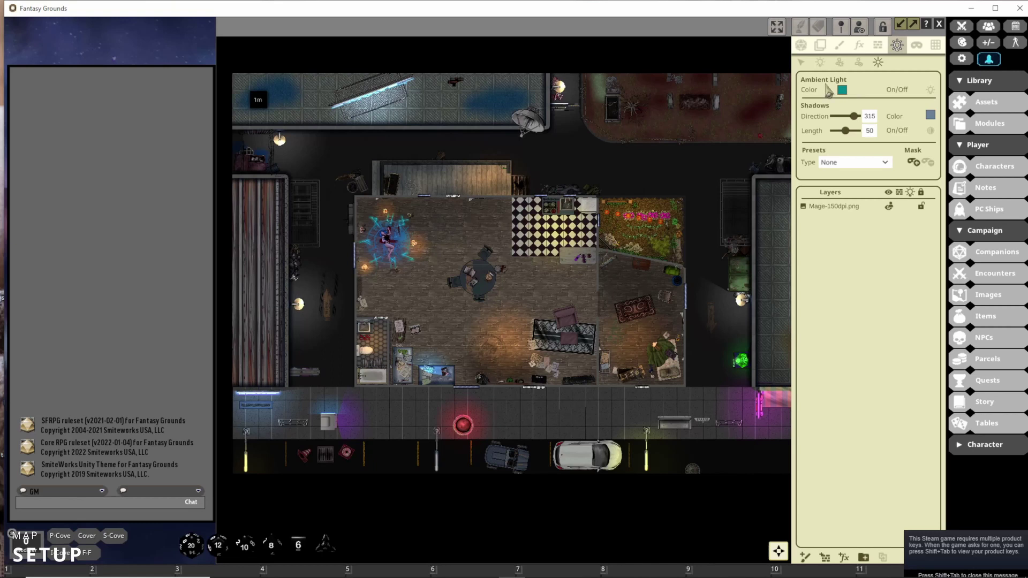
Set the ambient light colour to dark teal FF006F62.
click(844, 91)
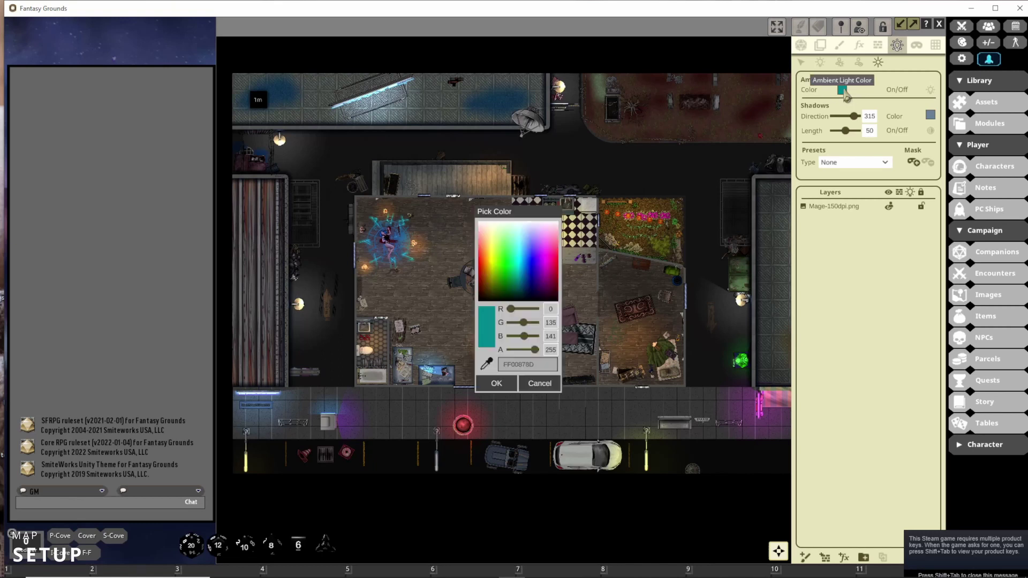
click(518, 288)
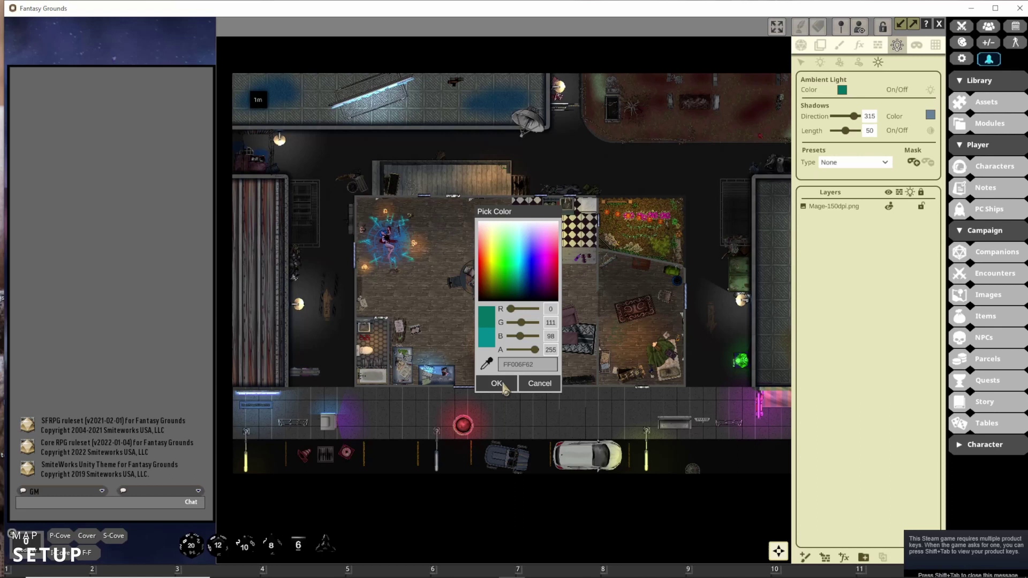
click(498, 383)
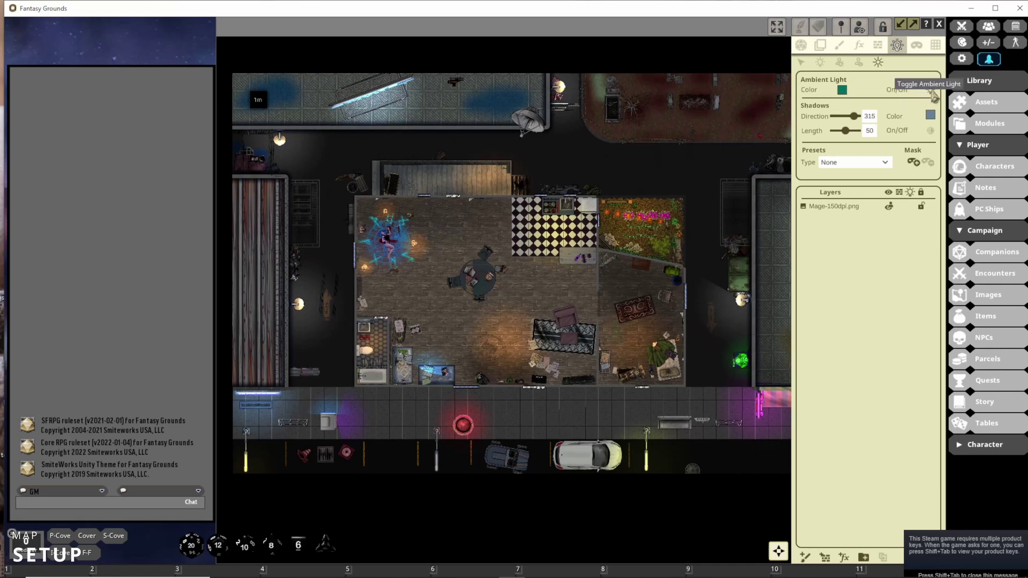
click(800, 45)
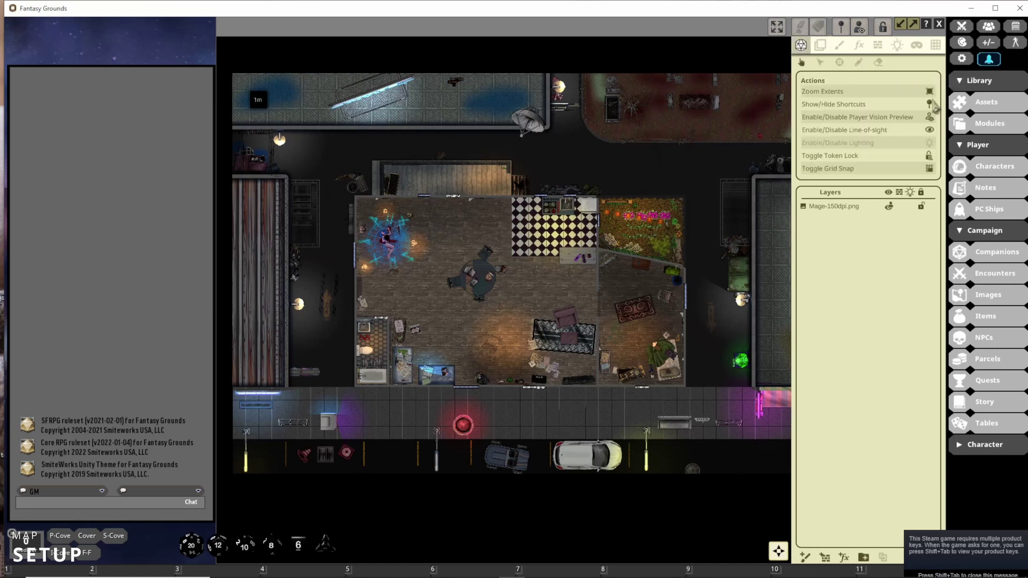
Enable map lighting and return to the Ambient Light settings.
click(930, 144)
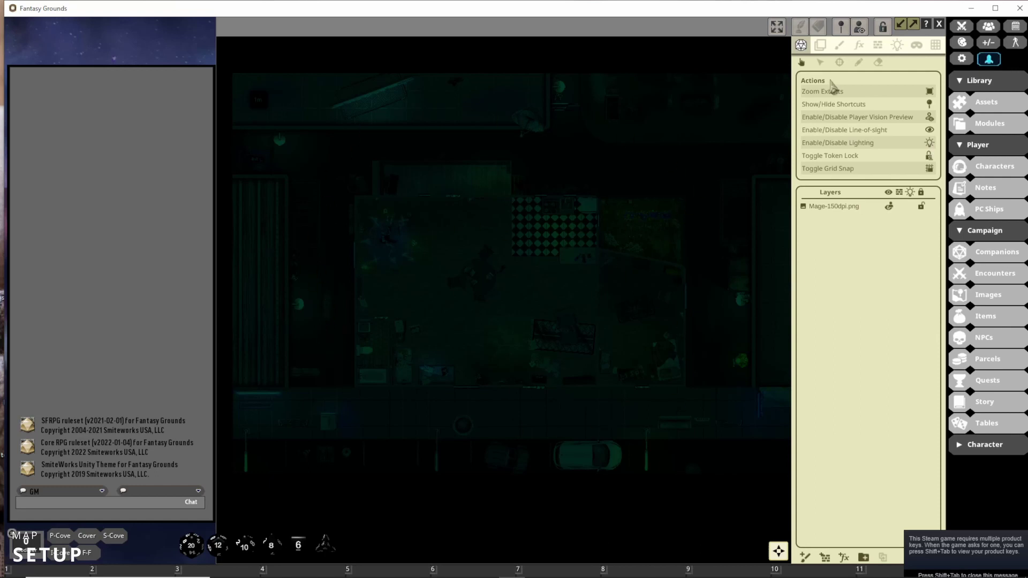
click(896, 47)
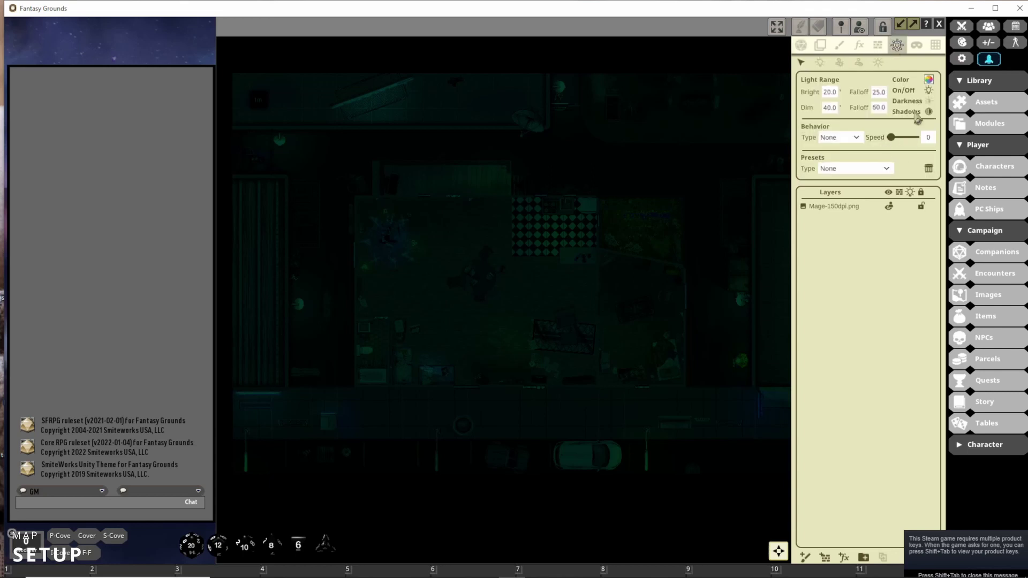
click(878, 62)
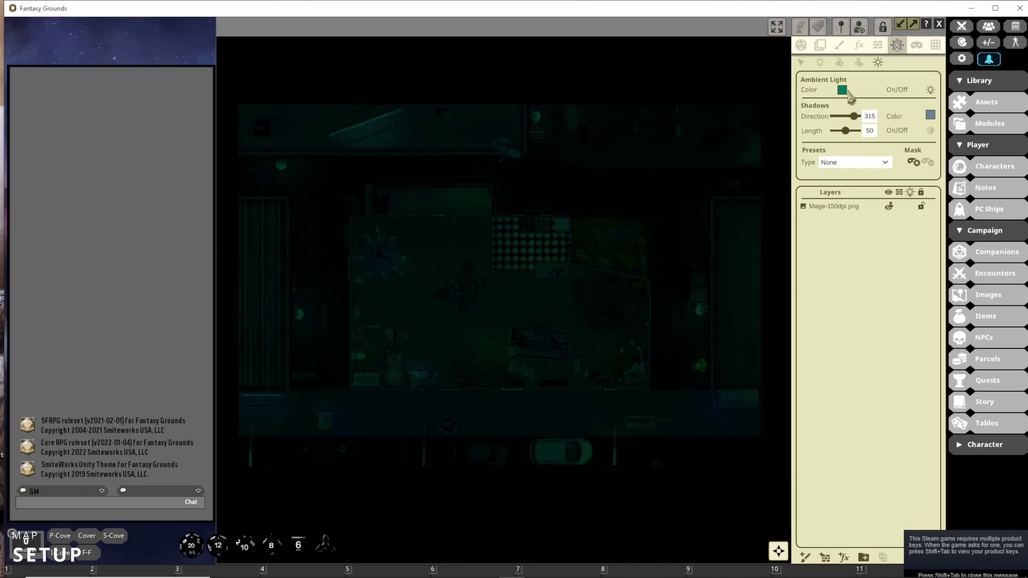
Draw an ambient light mask over the building area.
click(914, 162)
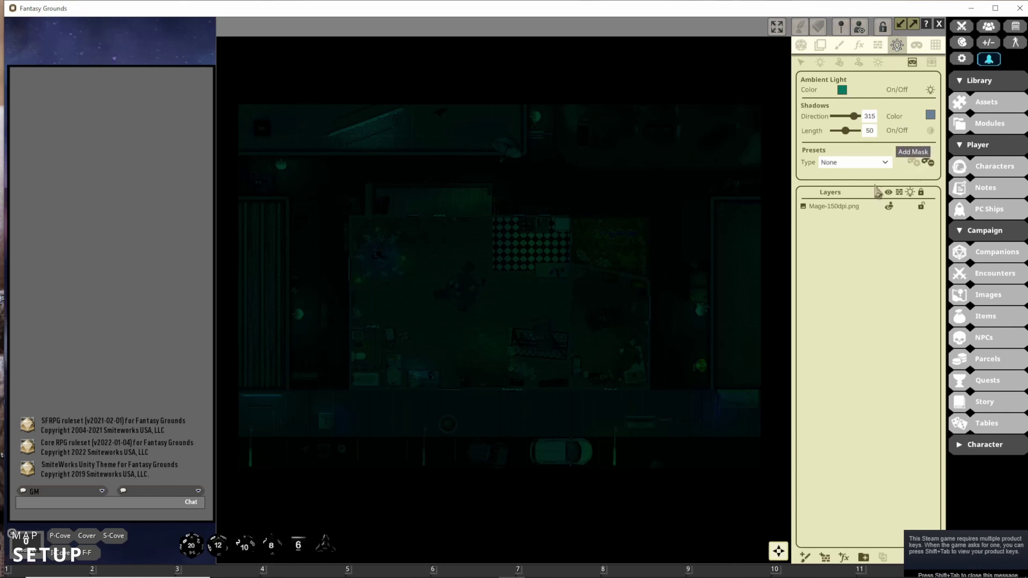
drag(348, 218, 650, 389)
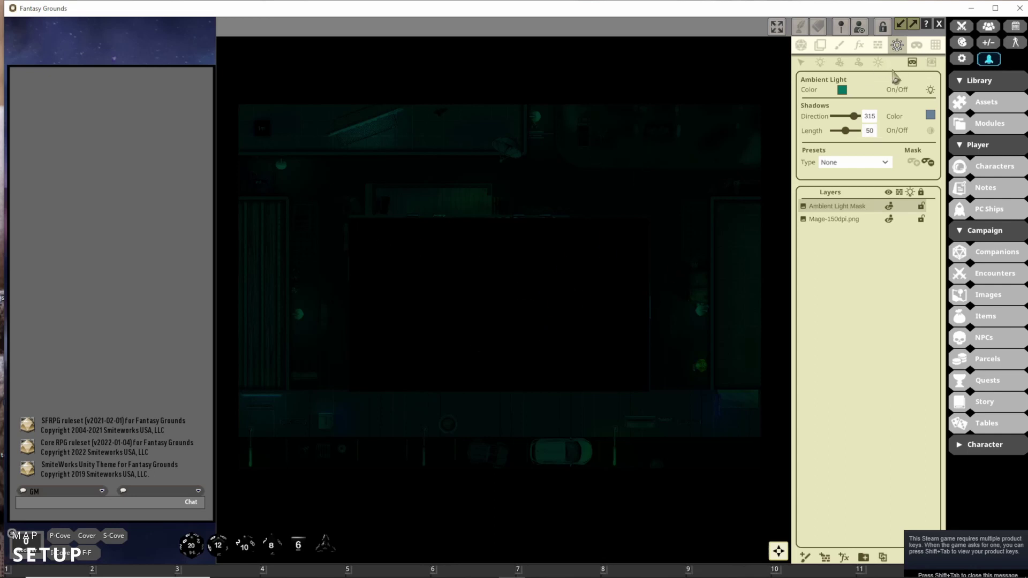
click(801, 45)
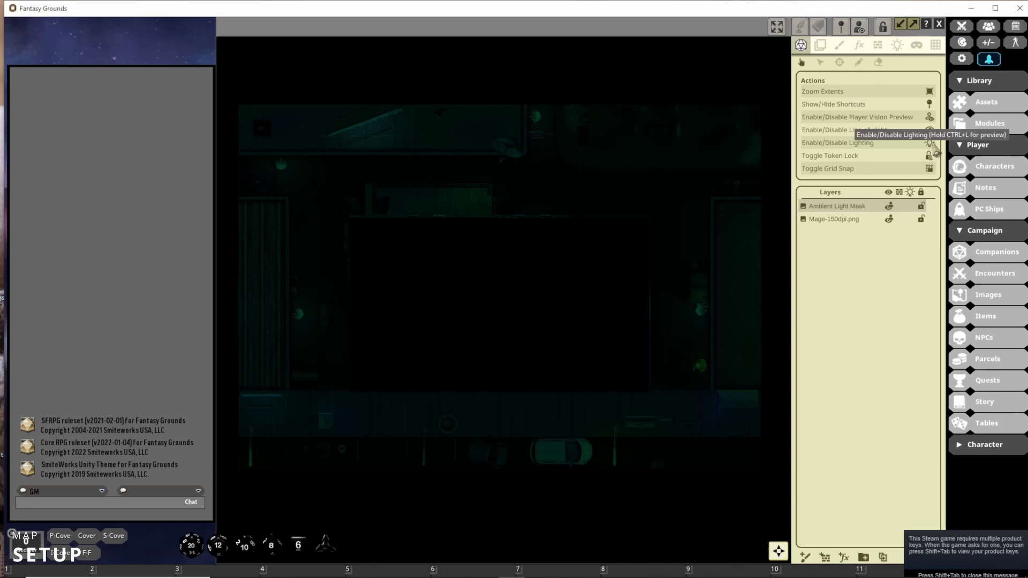
Compare the map lit and unlit, leaving lighting off, and open the Walls/Occluders tools.
click(929, 145)
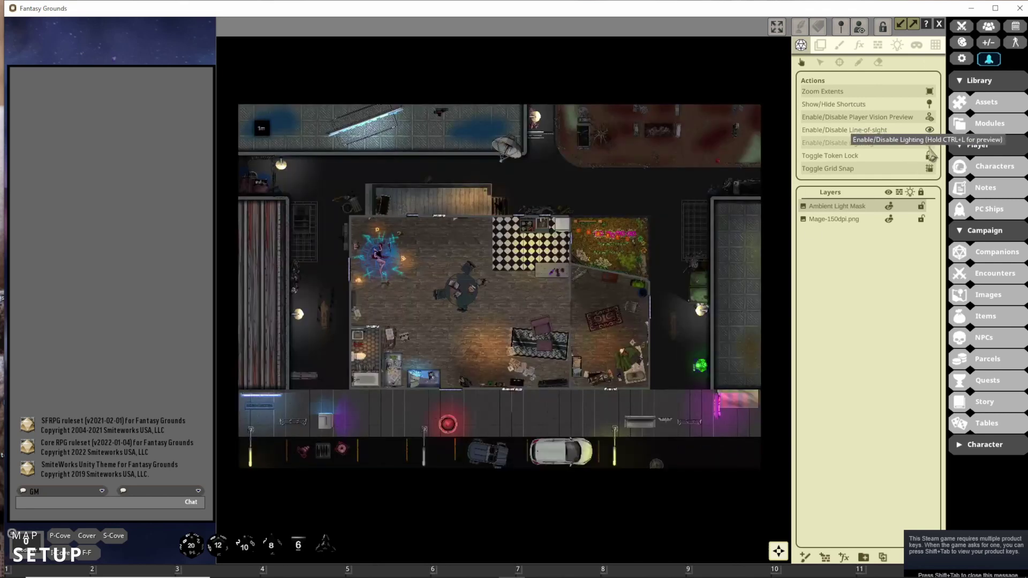
click(929, 145)
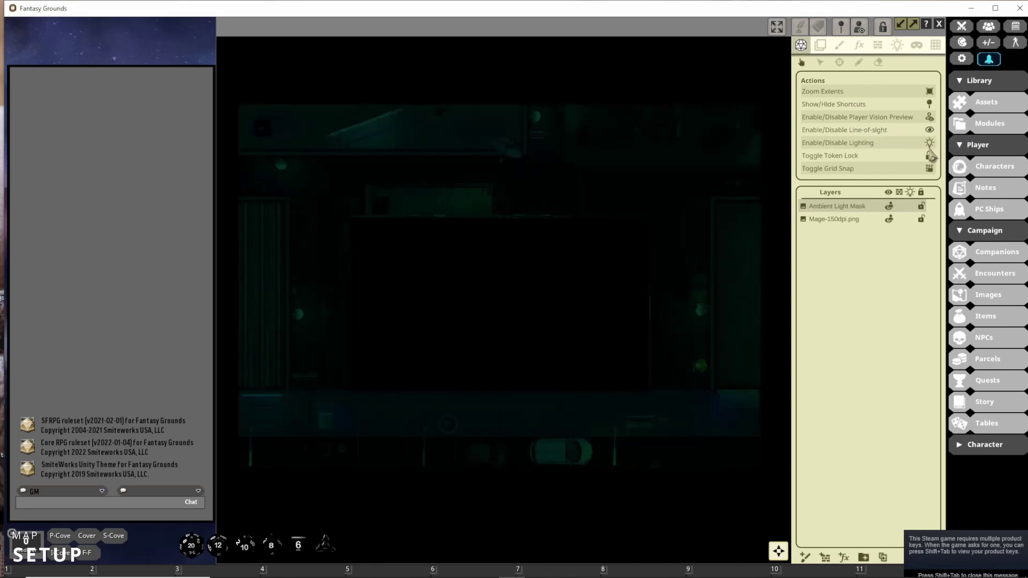
click(930, 143)
click(877, 45)
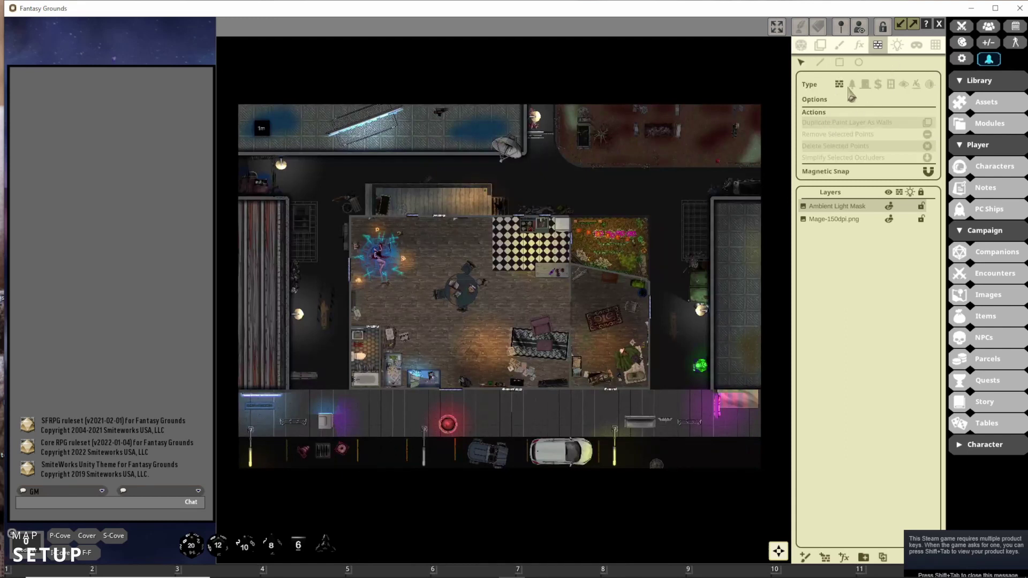
Select the Line occluder tool with occluder type Door.
click(820, 62)
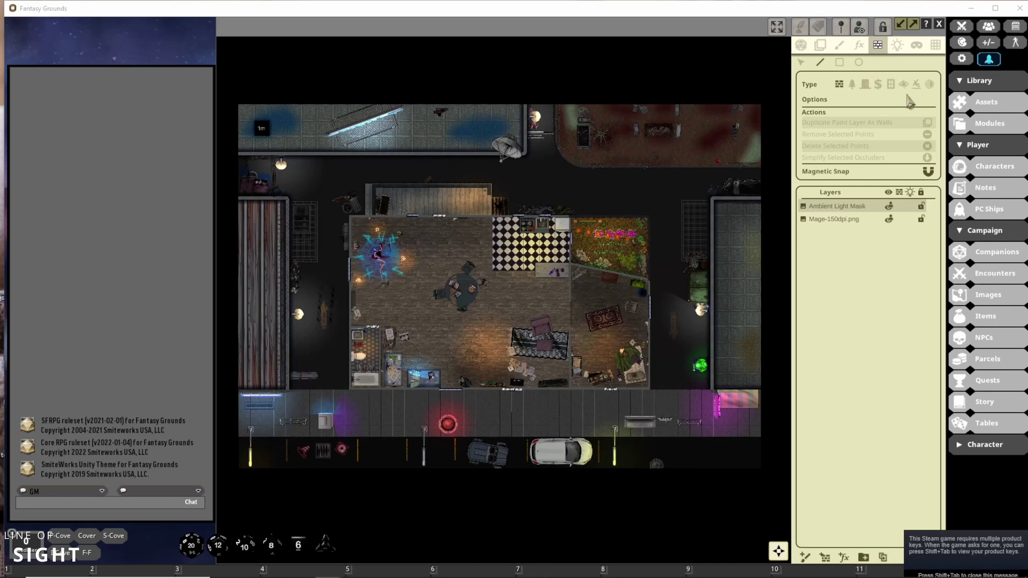
click(865, 84)
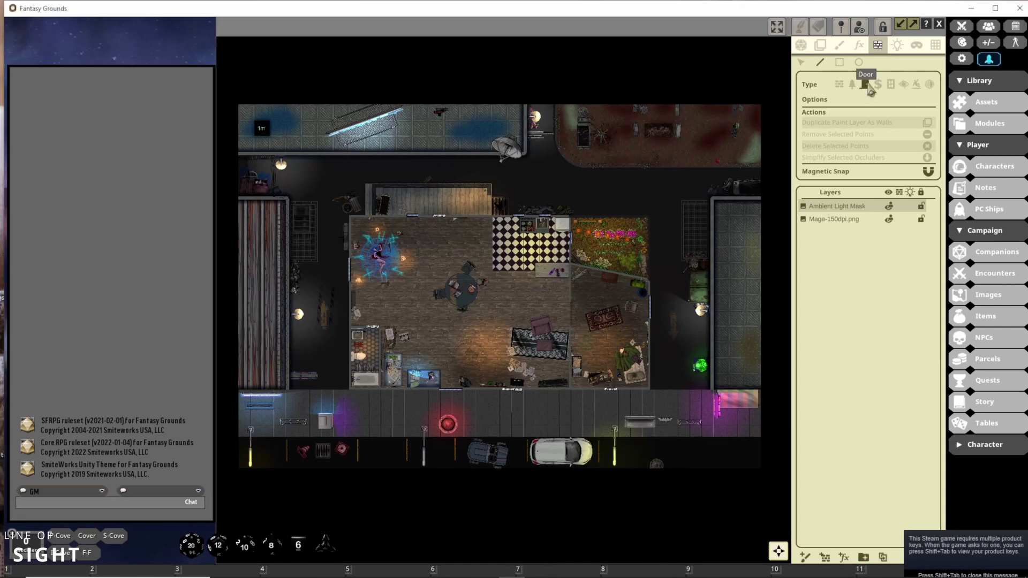
Draw a door occluder across the front door beside the rug.
scroll(511, 397, up, 8)
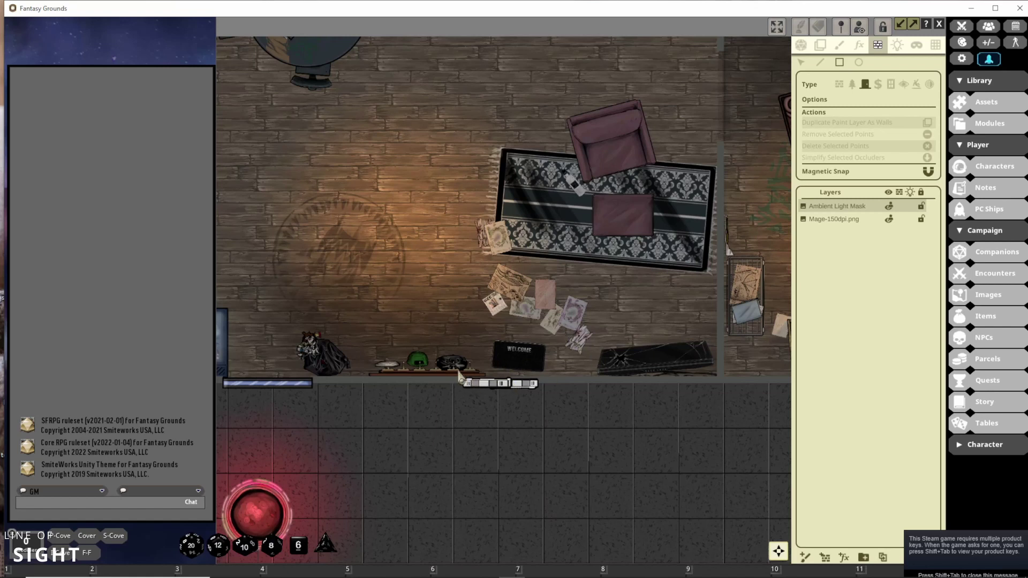
drag(462, 383, 543, 387)
Zoom out, pan right along the front wall, and zoom in on the second doorway.
scroll(578, 380, down, 1)
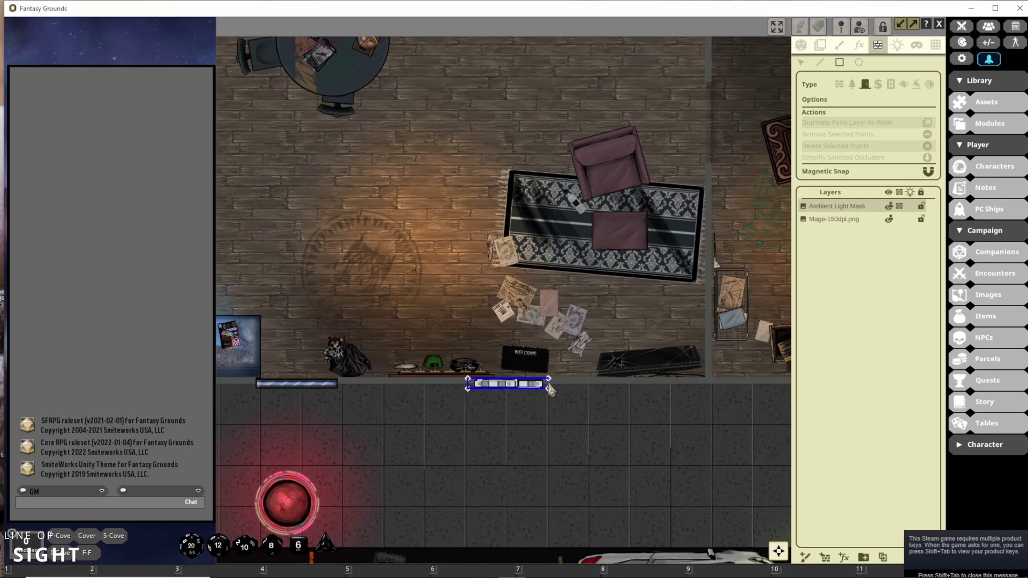
scroll(612, 397, down, 1)
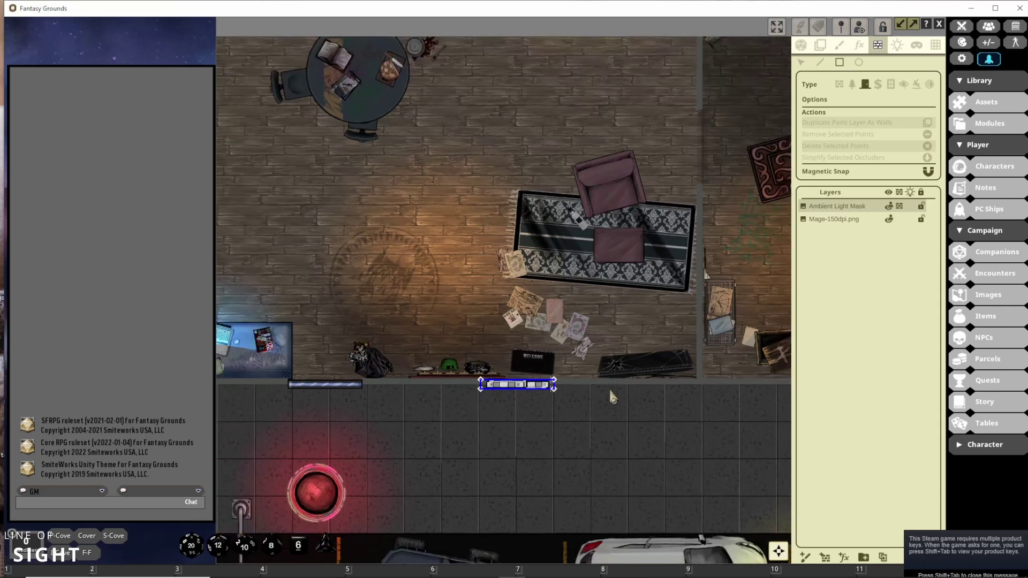
scroll(610, 397, down, 2)
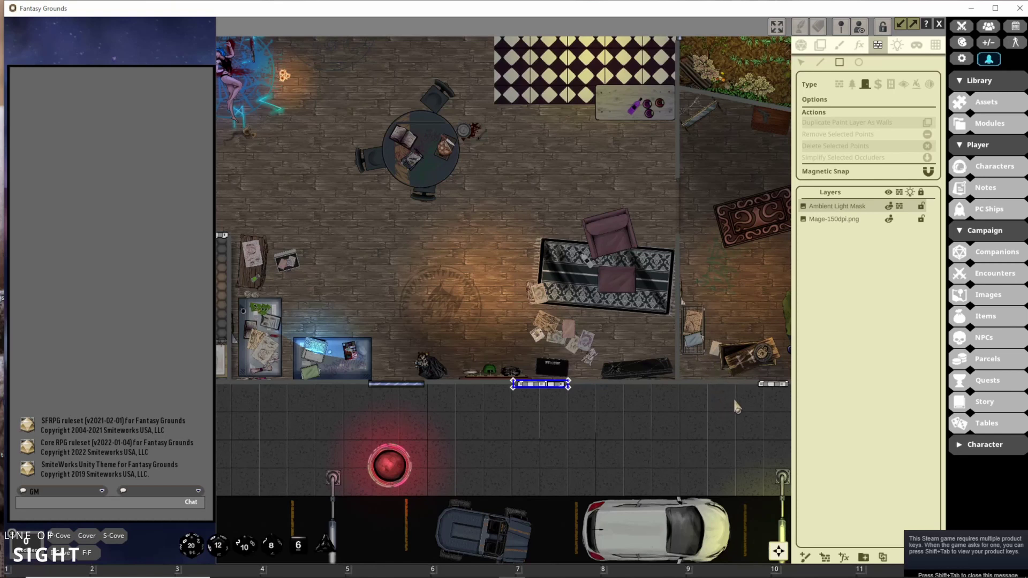
drag(744, 393, 559, 385)
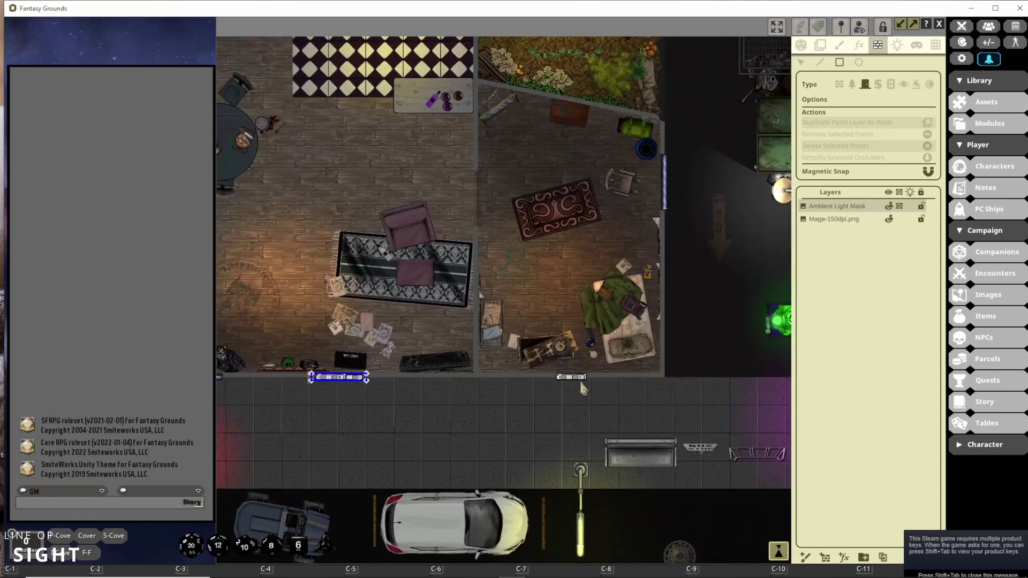
scroll(579, 380, up, 1)
scroll(580, 382, up, 2)
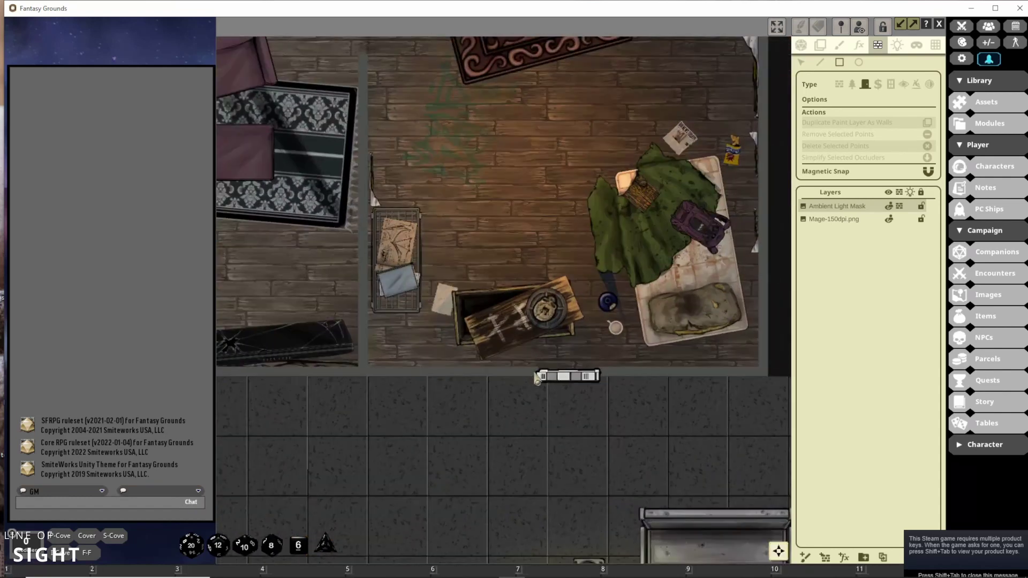
Draw door occluders across the second front door and the doorway below the wooden room.
drag(569, 381, 613, 392)
drag(657, 286, 599, 398)
drag(402, 277, 557, 442)
drag(355, 201, 579, 287)
drag(441, 281, 564, 305)
drag(403, 289, 538, 297)
drag(376, 264, 455, 269)
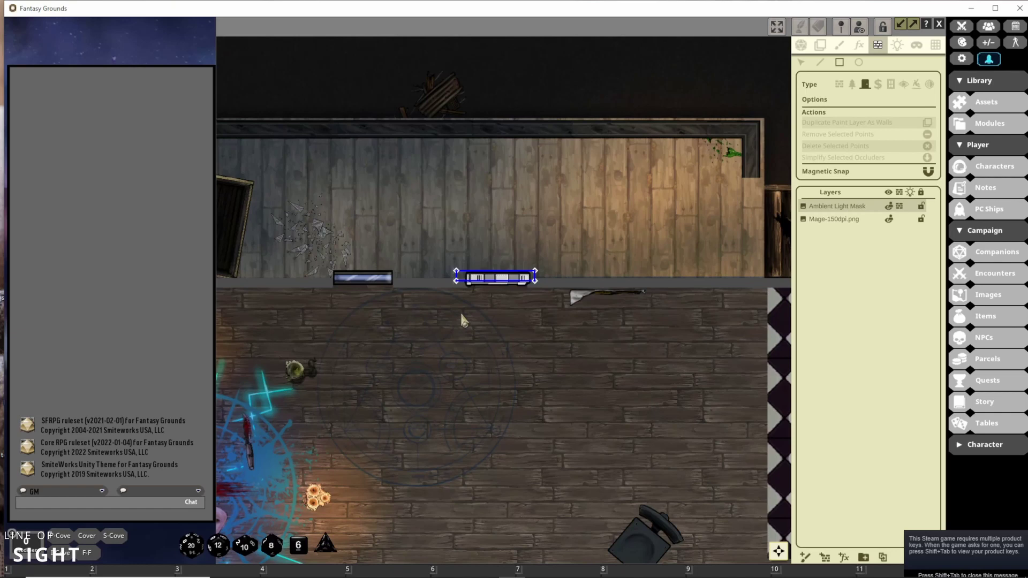
Add a door occluder spanning the bathroom doorway beside the sink.
drag(447, 351, 573, 292)
scroll(547, 274, up, 3)
scroll(547, 274, down, 3)
drag(560, 372, 458, 429)
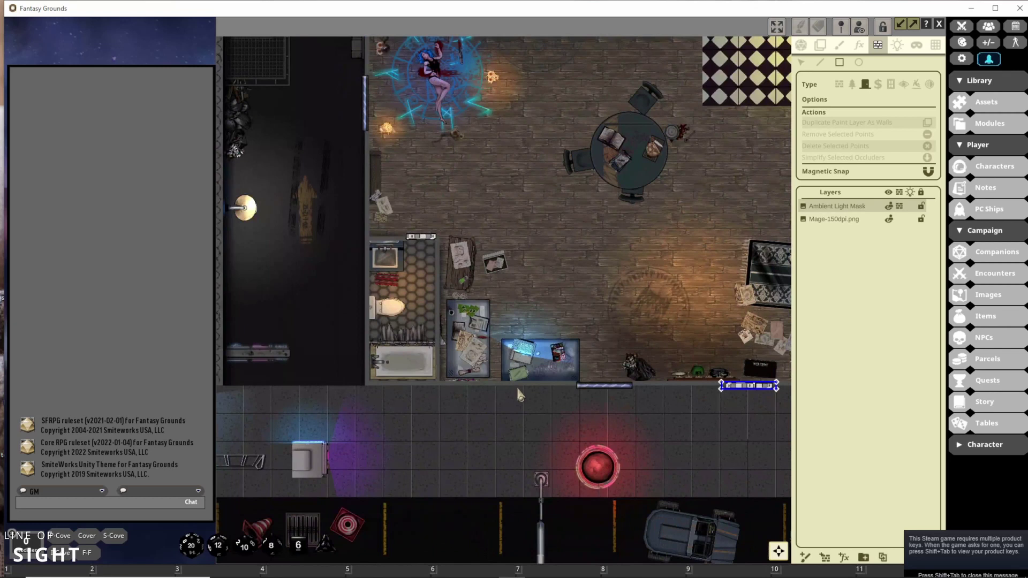
scroll(434, 271, up, 5)
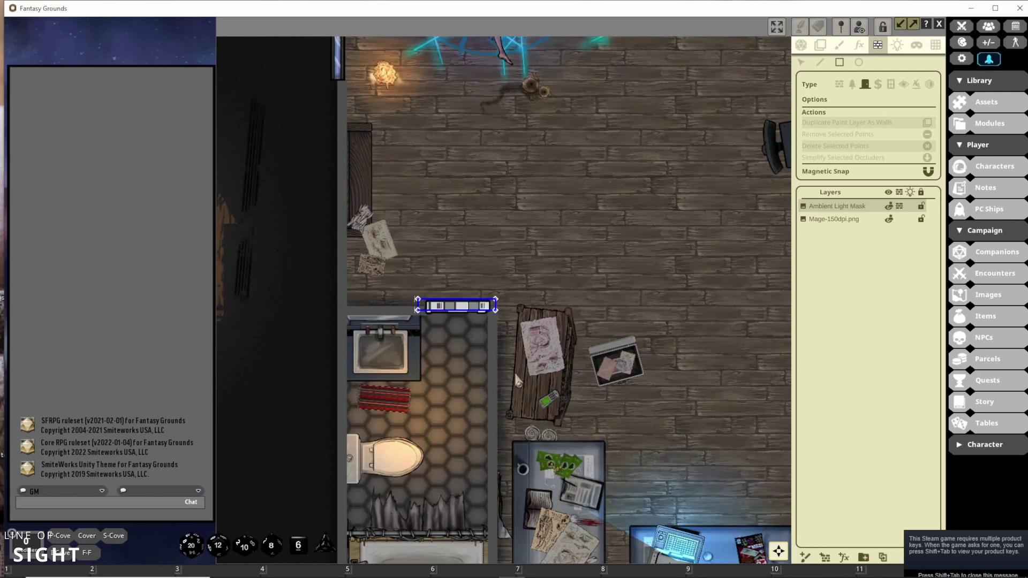
scroll(695, 436, down, 5)
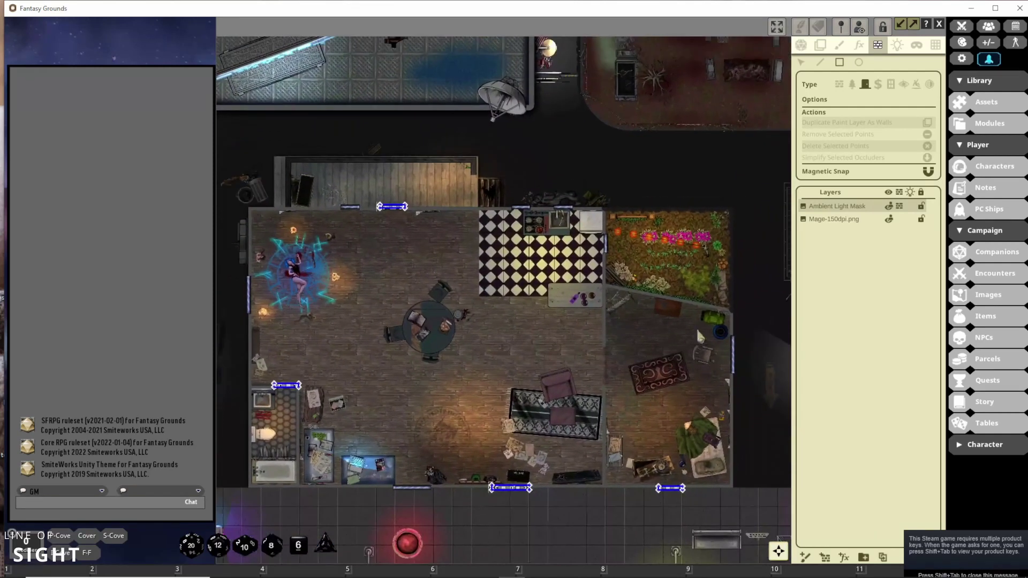
Set the occluder type to Window and zoom in toward the east wall.
click(890, 84)
scroll(717, 349, up, 1)
scroll(714, 345, up, 1)
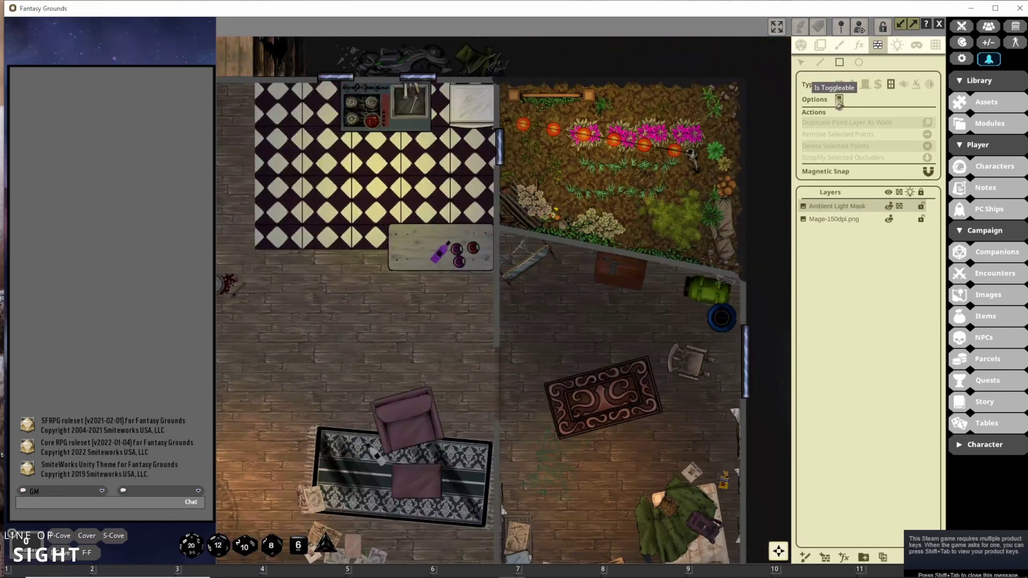
scroll(625, 322, up, 3)
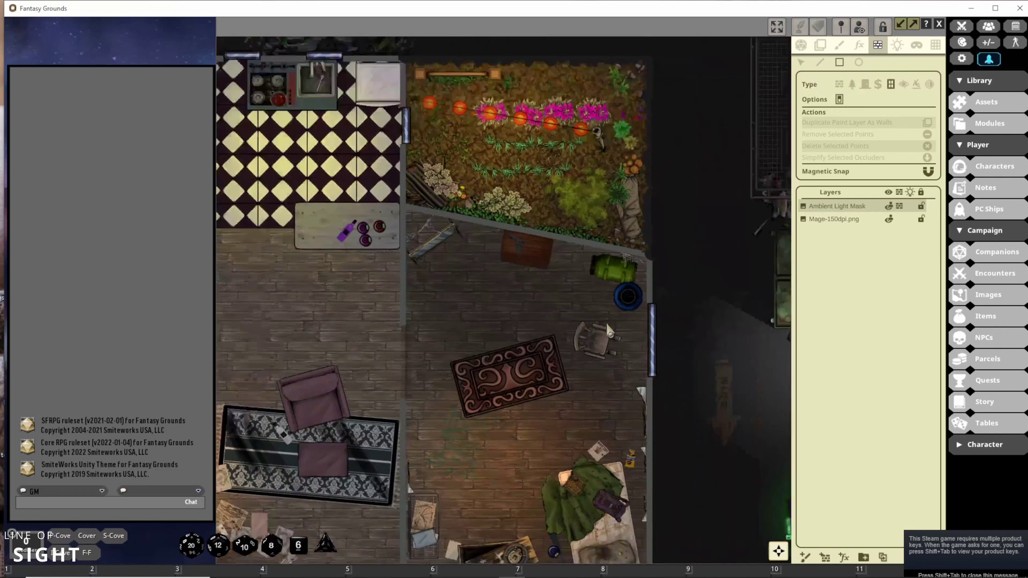
Draw a window occluder along the east-wall window.
mouse_move(609, 292)
mouse_down()
mouse_move(613, 423)
mouse_move(610, 413)
mouse_up()
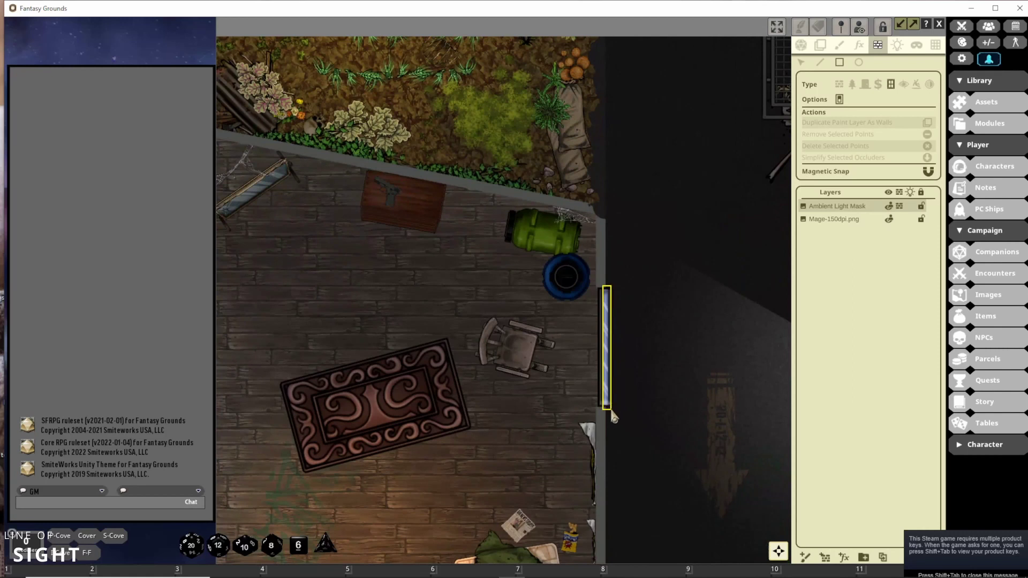
scroll(465, 319, down, 3)
drag(349, 283, 593, 378)
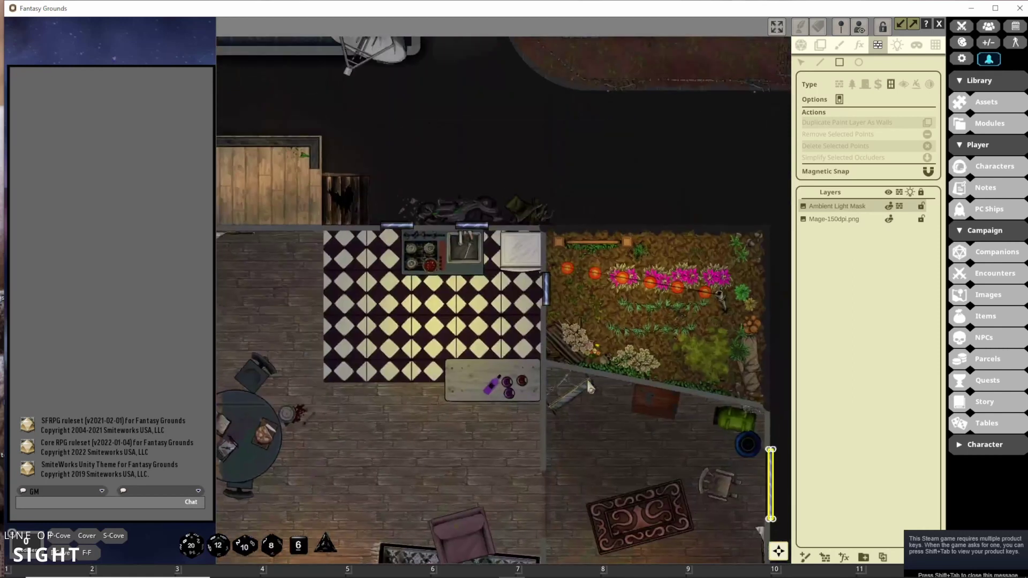
scroll(514, 310, up, 2)
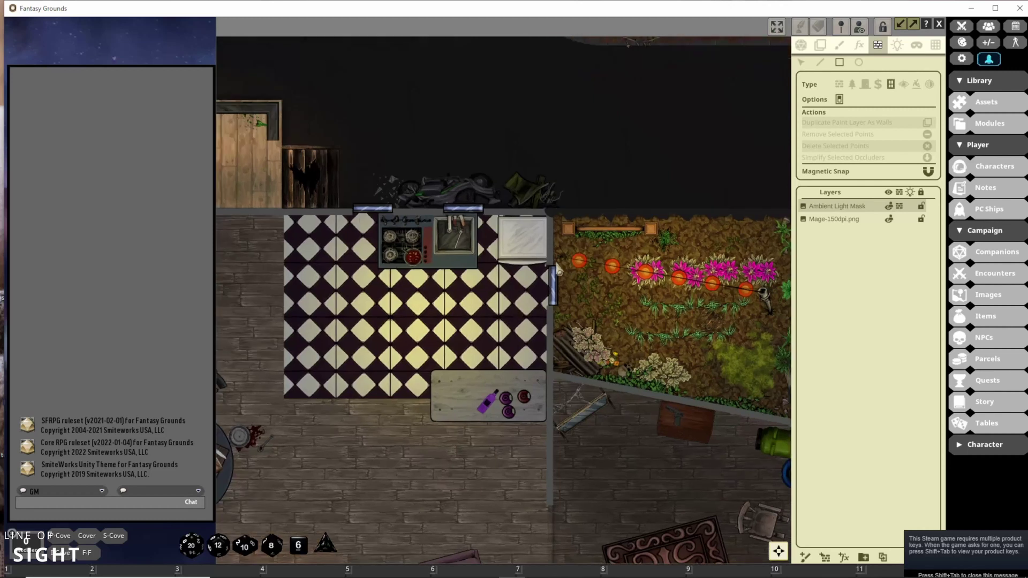
scroll(578, 263, up, 1)
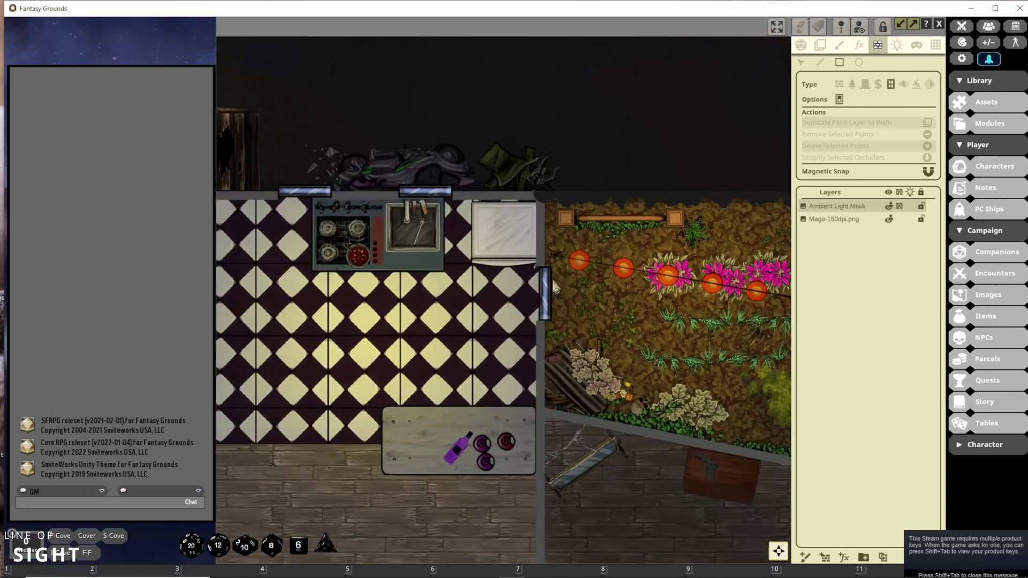
scroll(543, 279, up, 1)
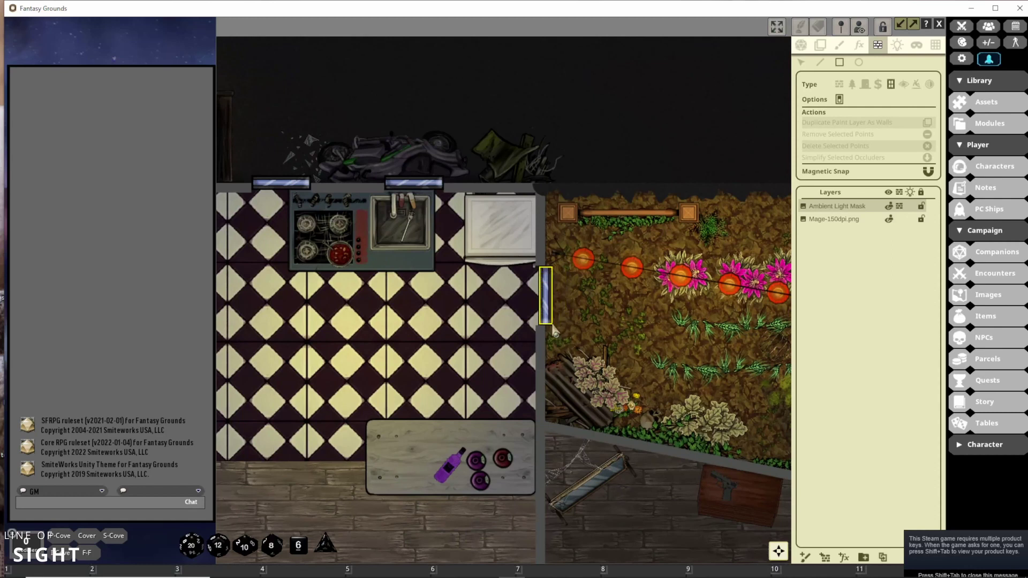
Check the endpoints of the kitchen's garden-side window occluder and its two top-window occluders.
click(554, 335)
drag(412, 324, 557, 334)
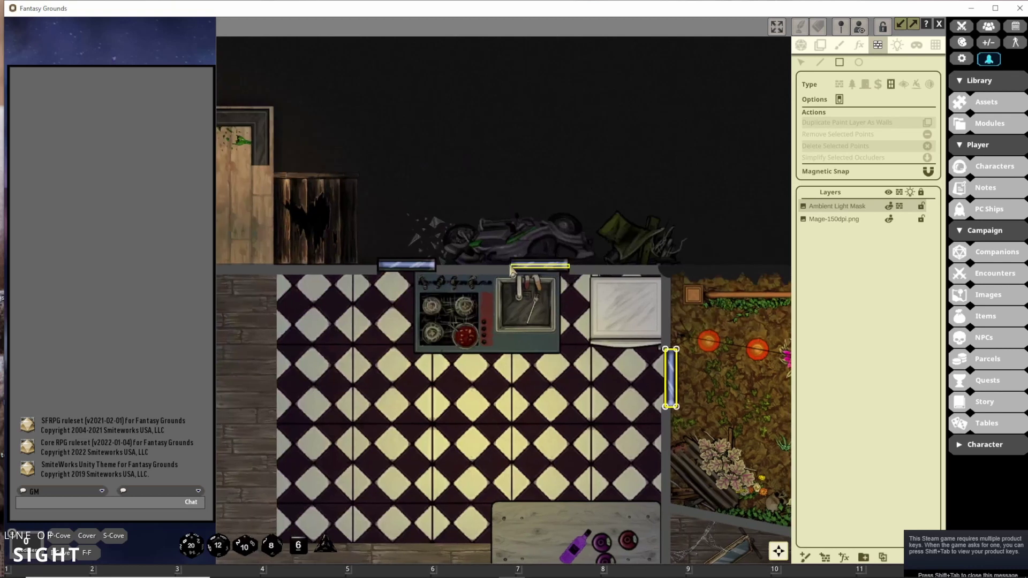
shift+click(511, 266)
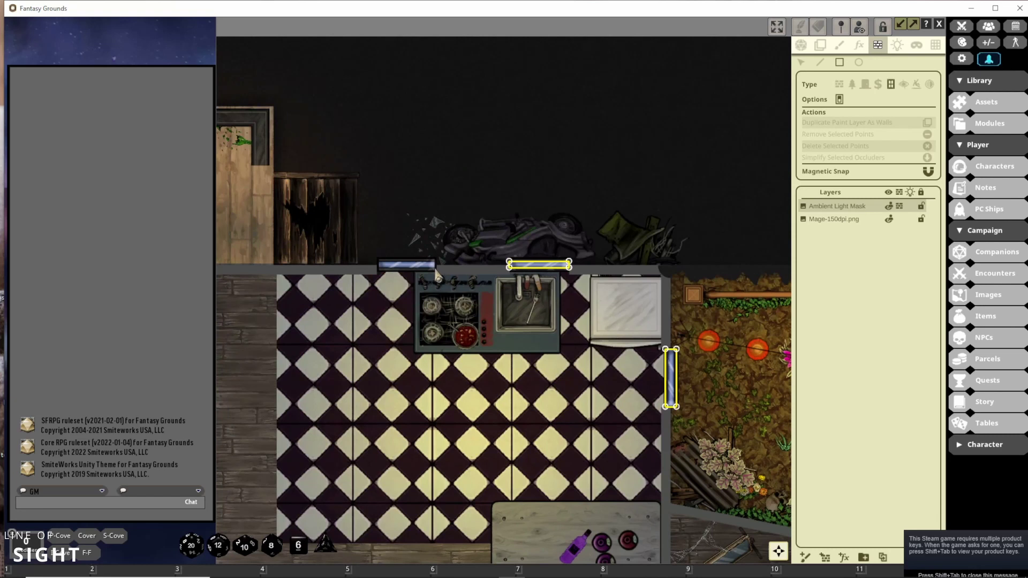
shift+click(397, 269)
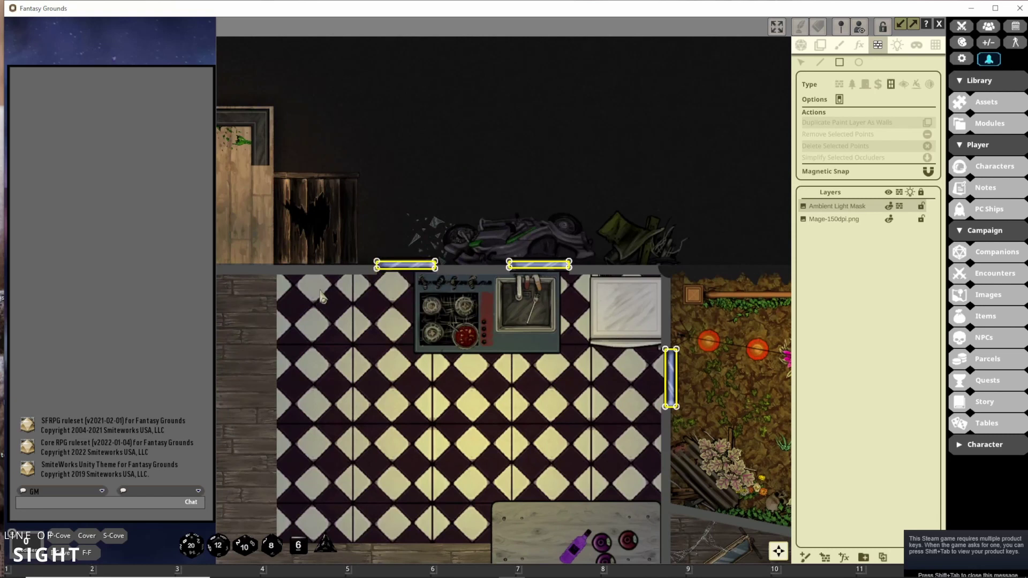
drag(412, 297, 589, 334)
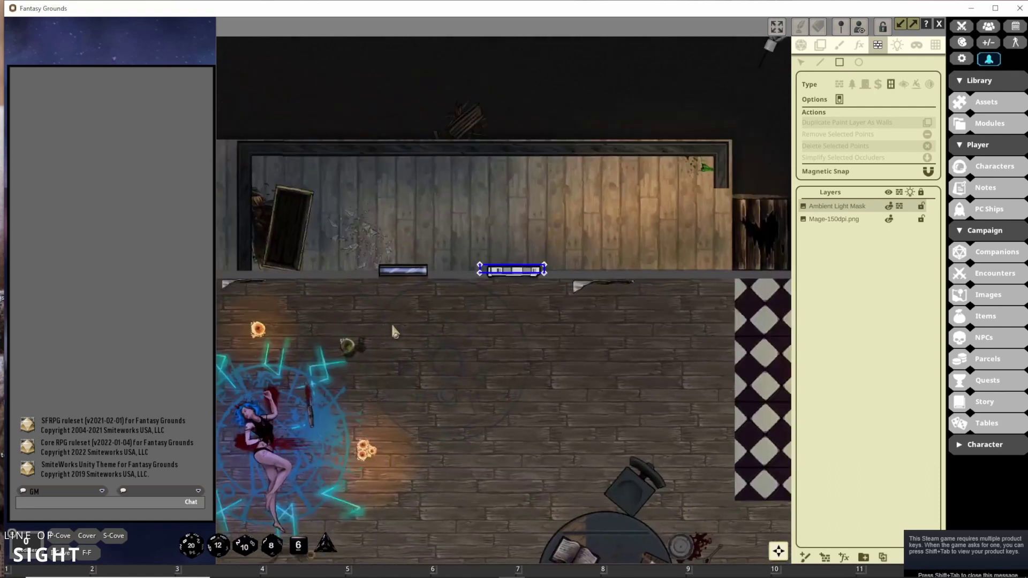
scroll(422, 326, up, 2)
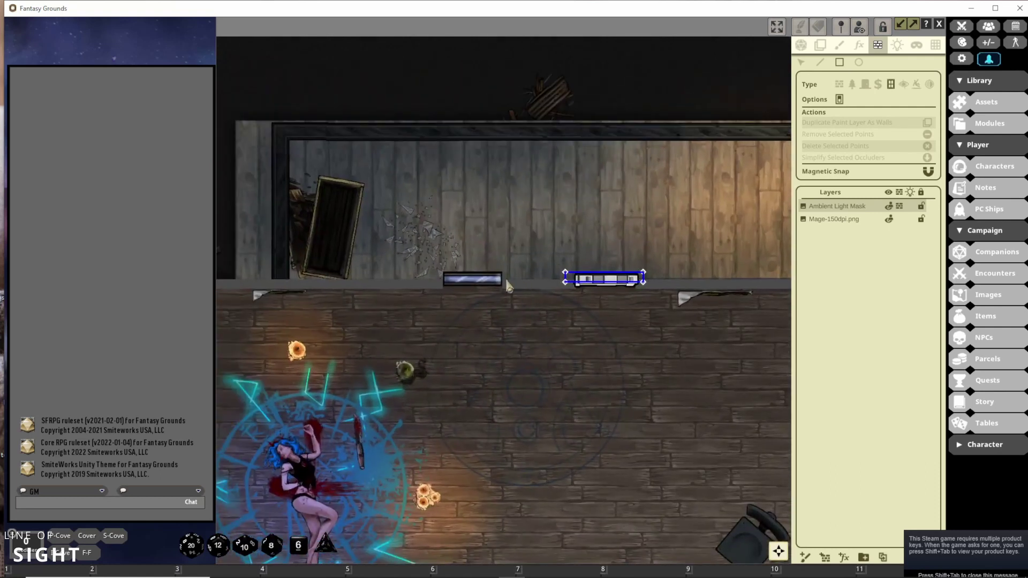